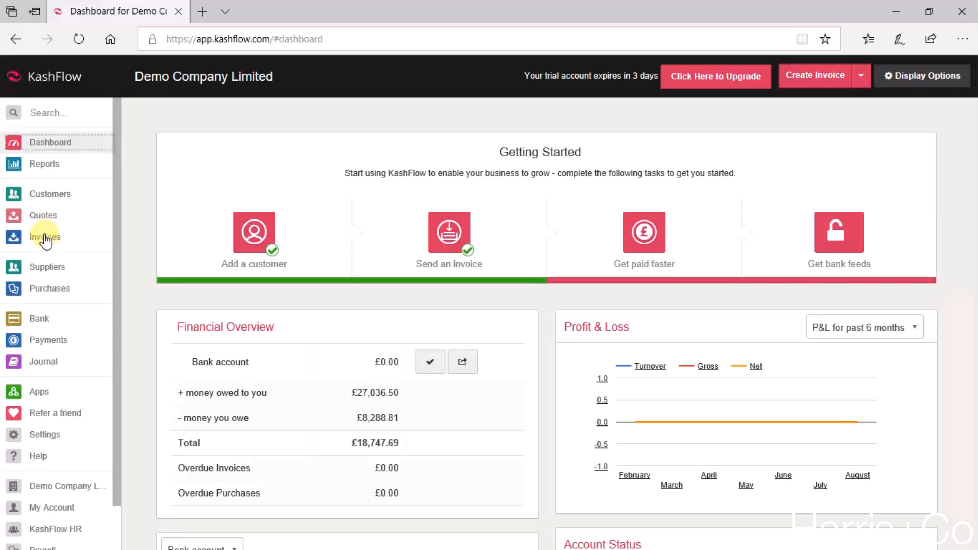
Create a new sales invoice for B Customer Limited and fill in its purchase order number
left_click(45, 239)
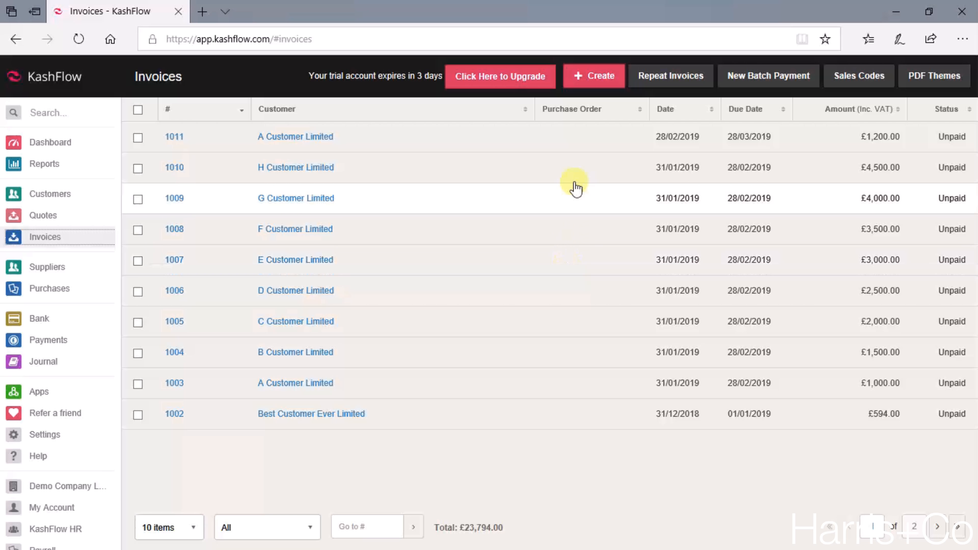
left_click(598, 79)
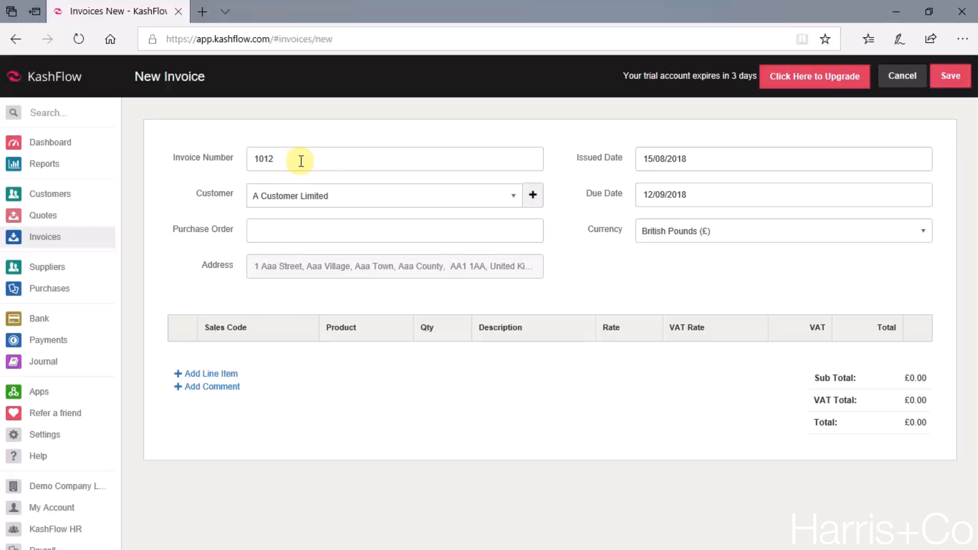
left_click(341, 197)
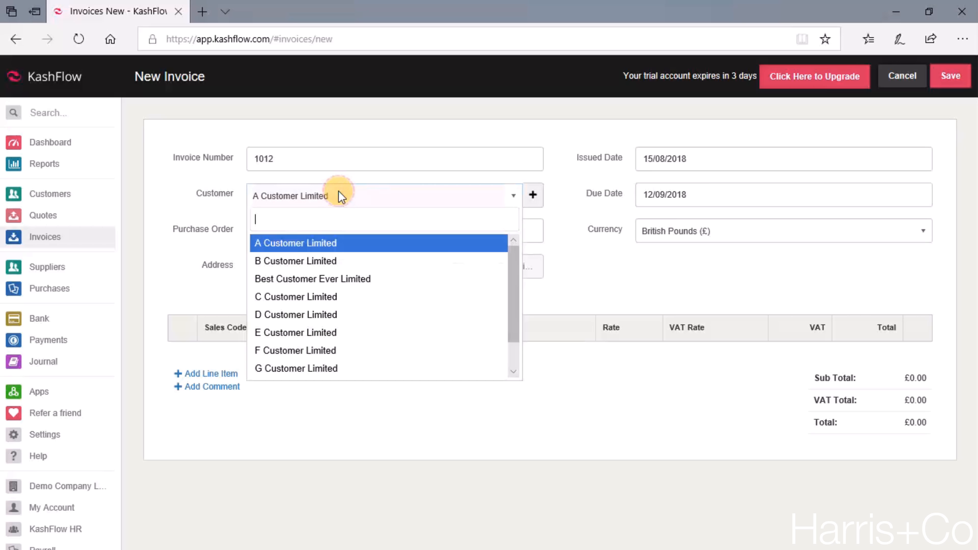
left_click(333, 262)
left_click(347, 237)
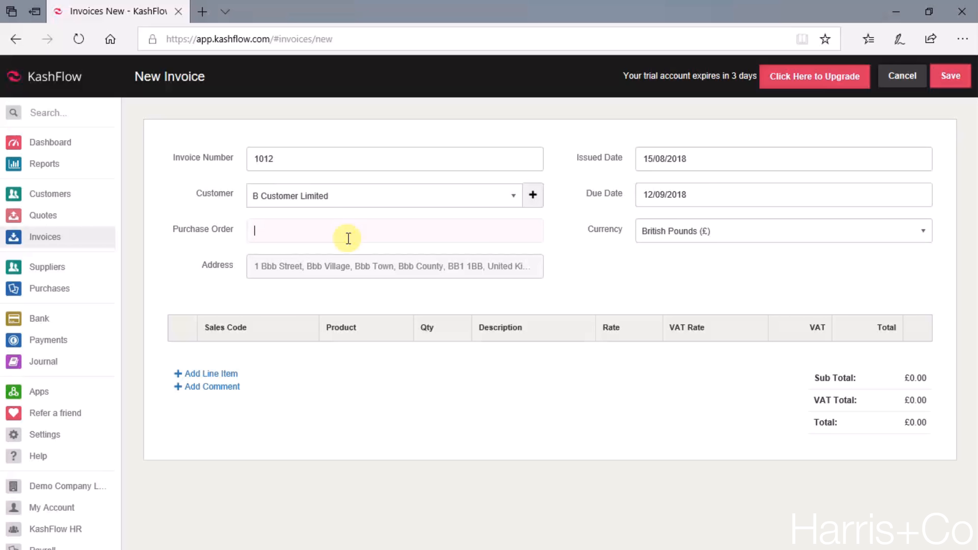
type("123456789")
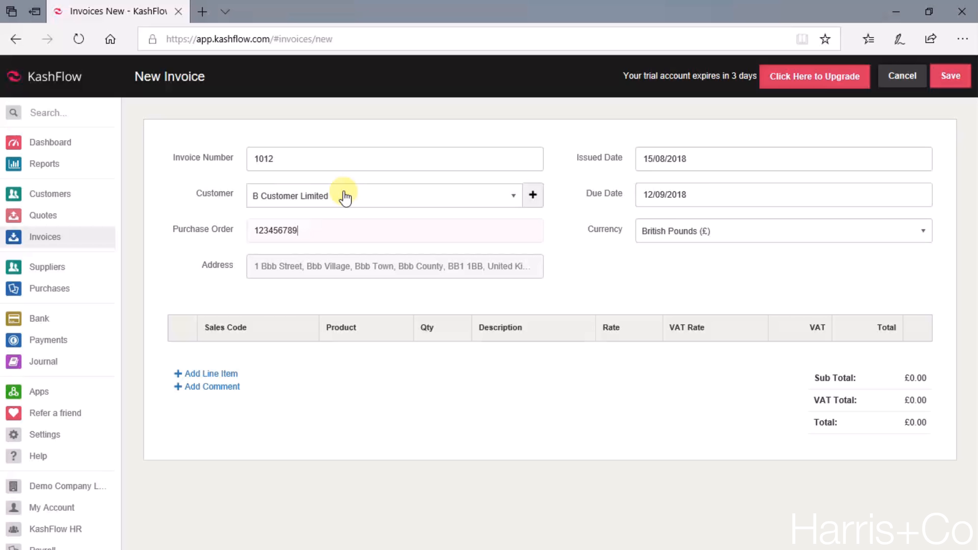
Set both the invoice's issued date and due date to 01/01/2019, keeping British Pounds (£) as the currency
left_click(710, 159)
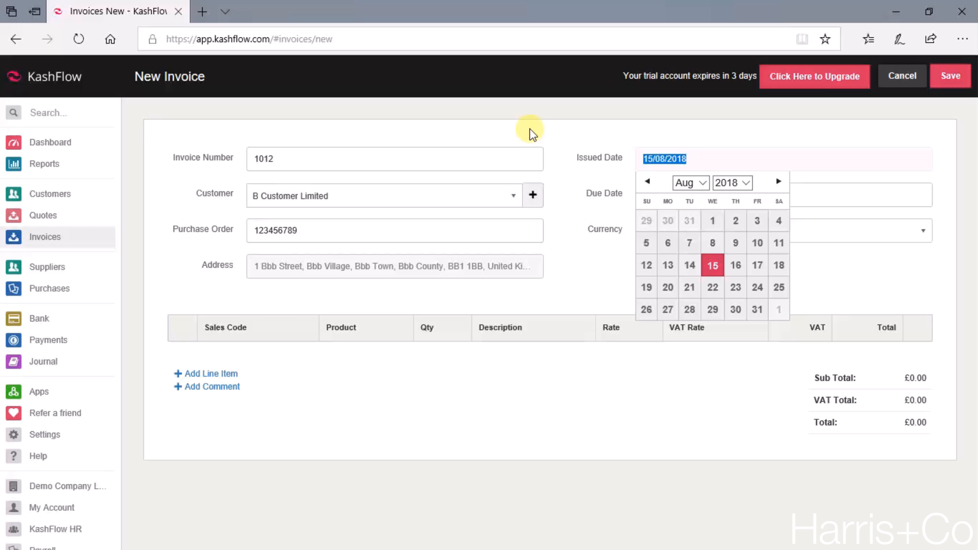
type("01/01/201")
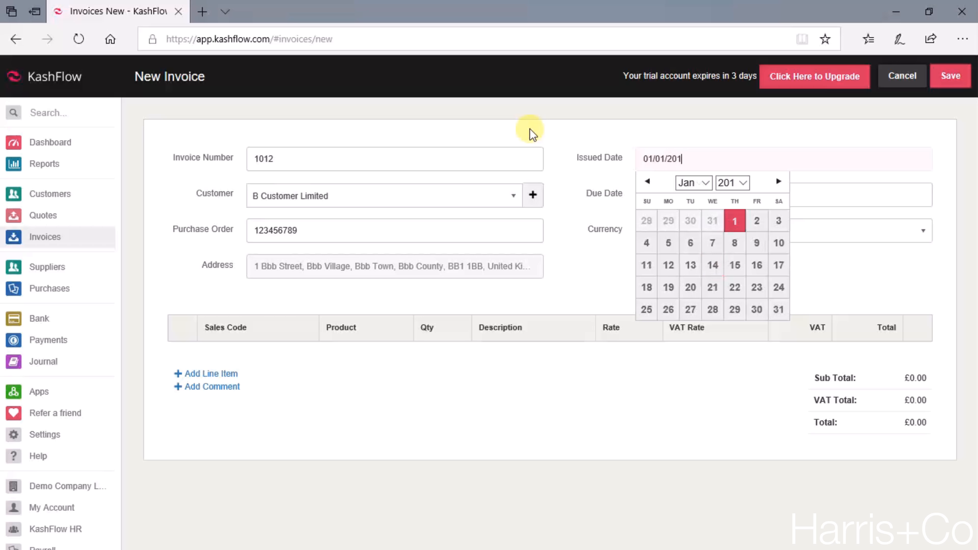
type("9")
key("Tab")
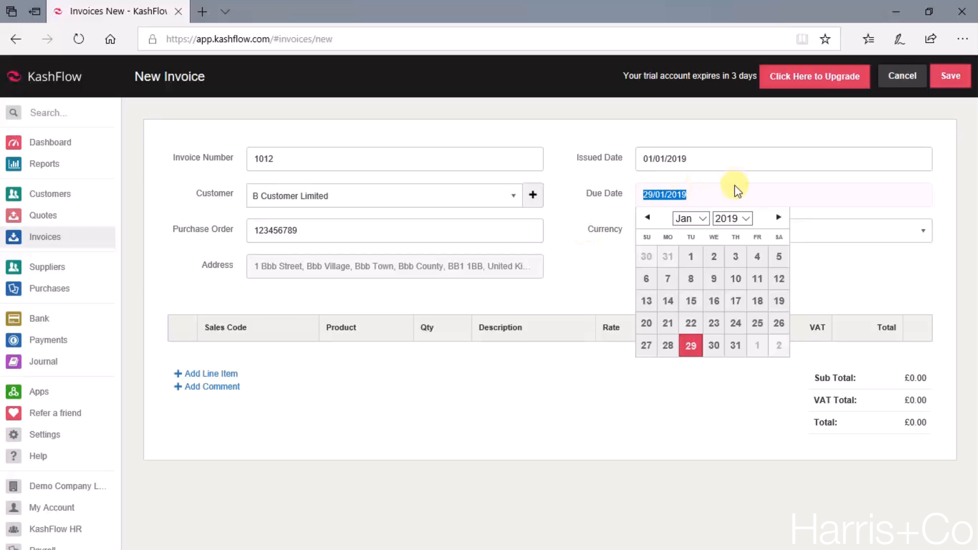
type("01/01/2019")
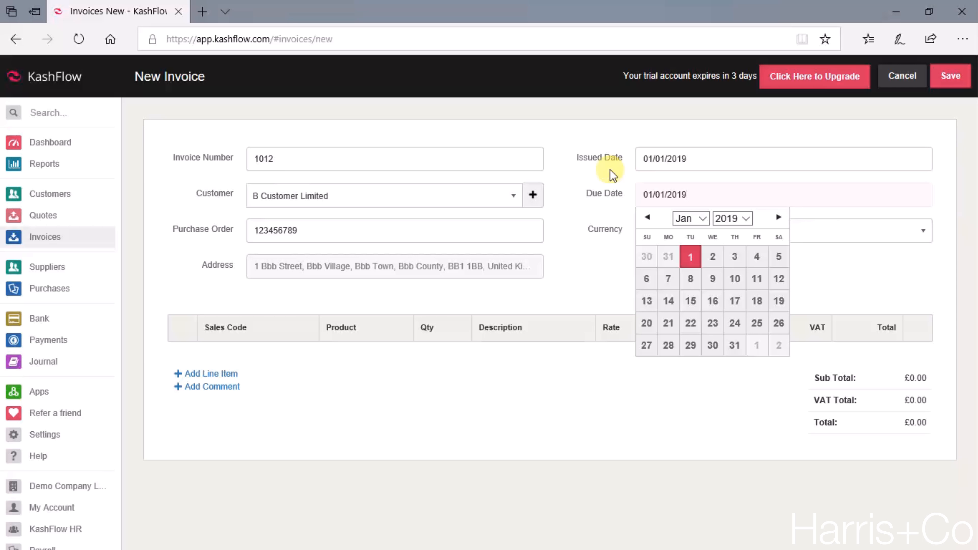
key("Tab")
type("`")
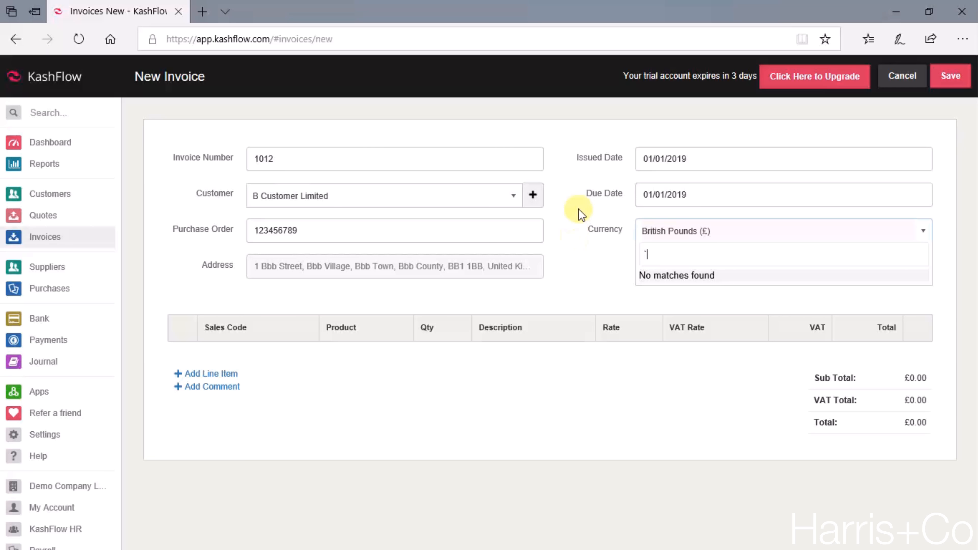
key("BackSpace")
key("Return")
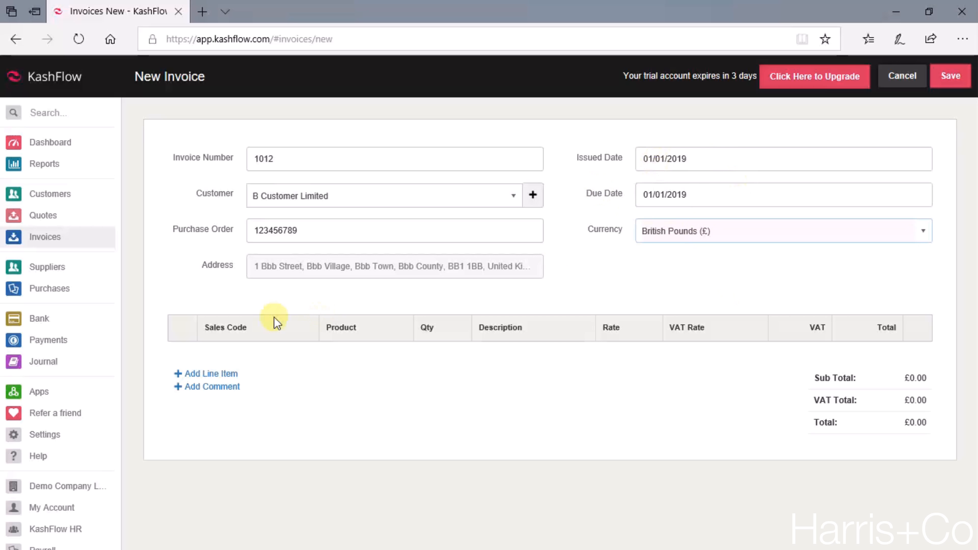
Add a line item under 100 - Sale of goods for 10 "Caclulators" at a rate of 5 with 20% VAT and no product
left_click(215, 374)
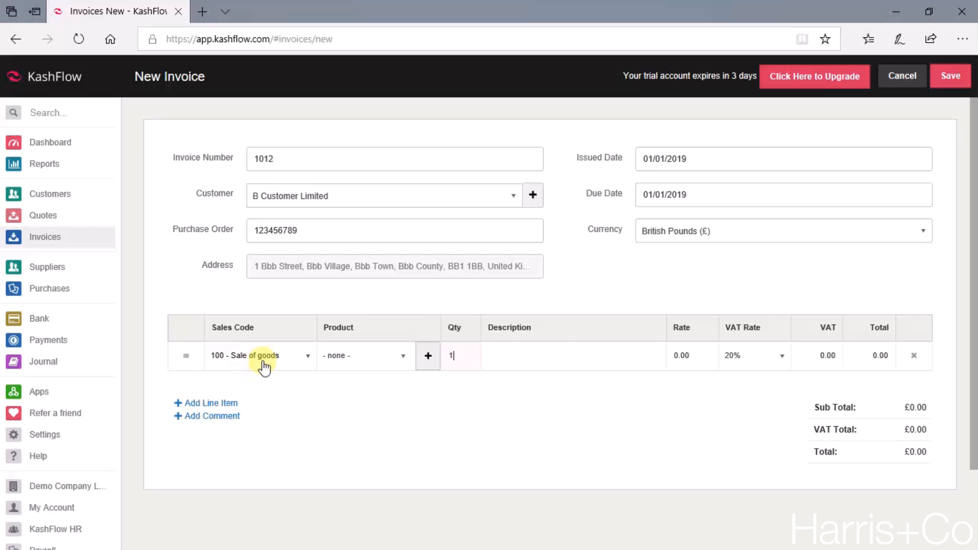
left_click(355, 354)
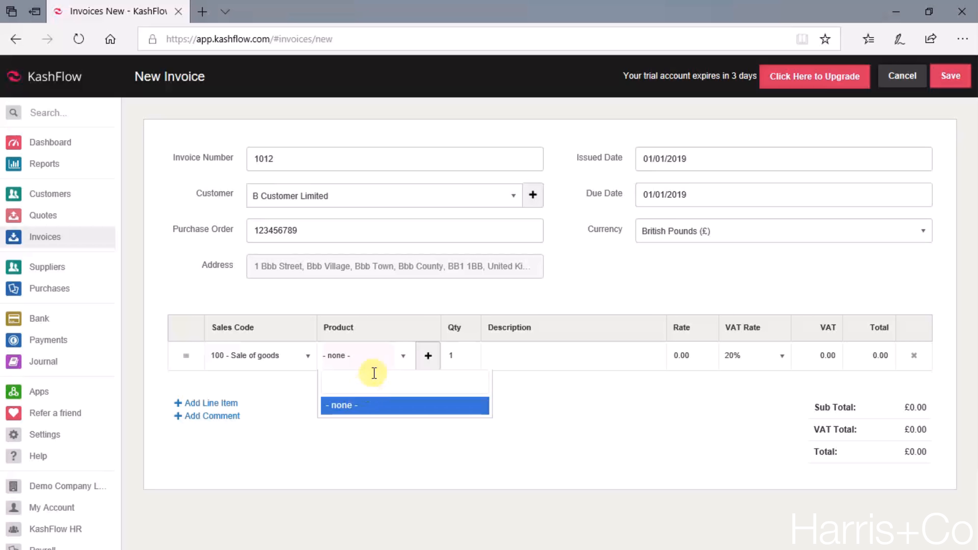
left_click(463, 353)
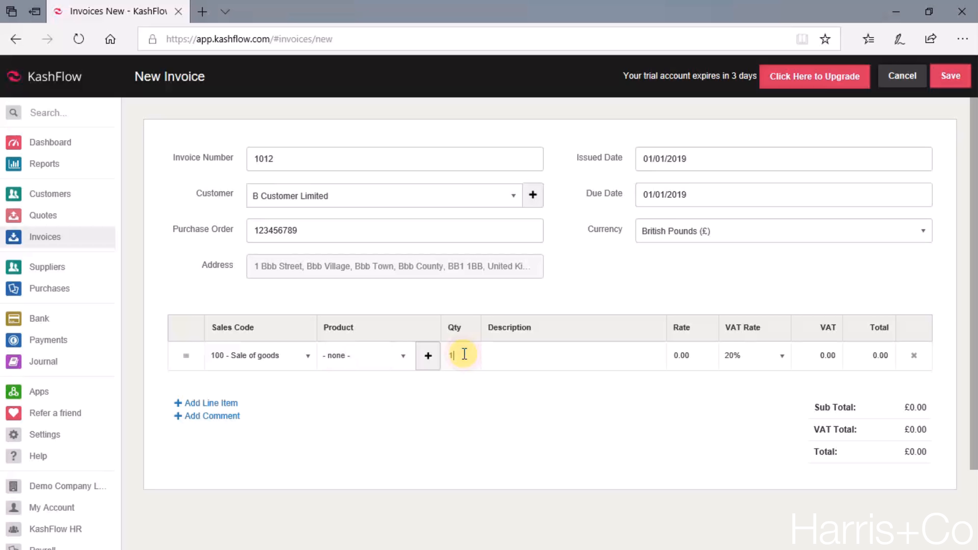
type("10")
type("Cacluat")
key("BackSpace")
key("BackSpace")
type("lators")
key("Tab")
type("5")
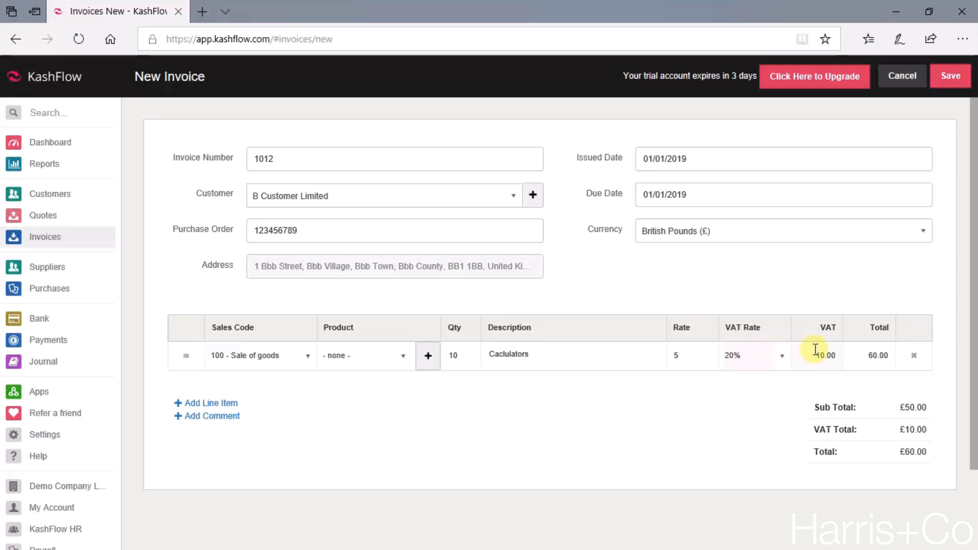
left_click(808, 353)
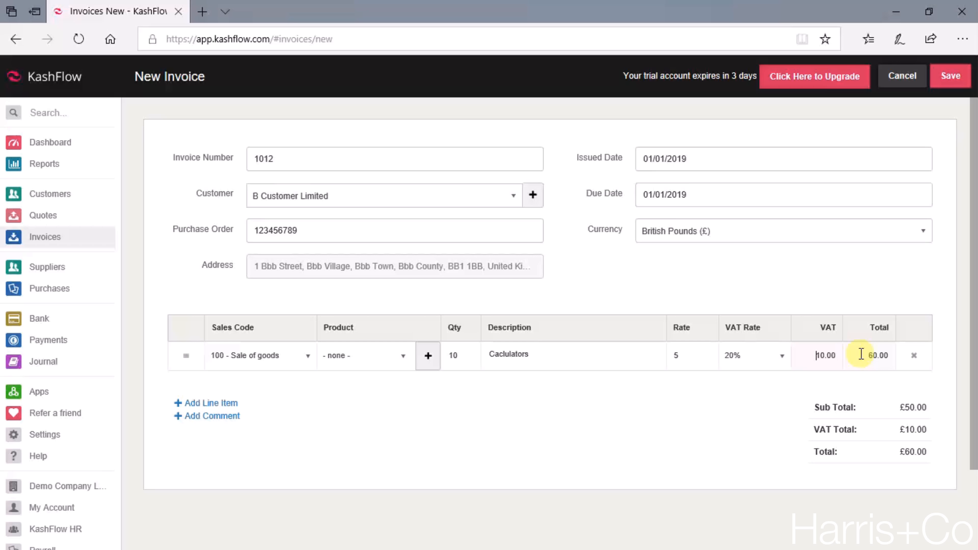
Add a second line item under 190 - Shipping, described as "Standard Shipping" at a rate of 2.5, and save the invoice
left_click(202, 403)
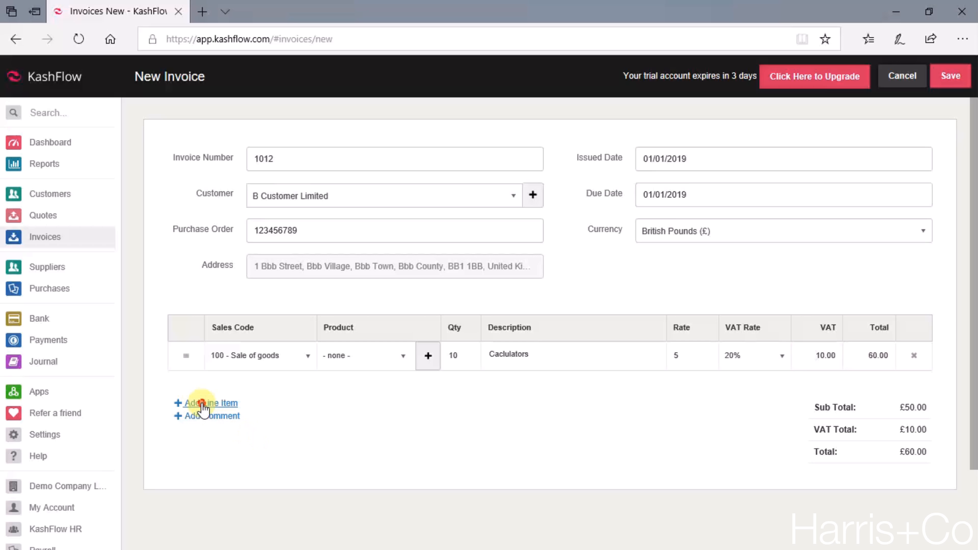
left_click(249, 384)
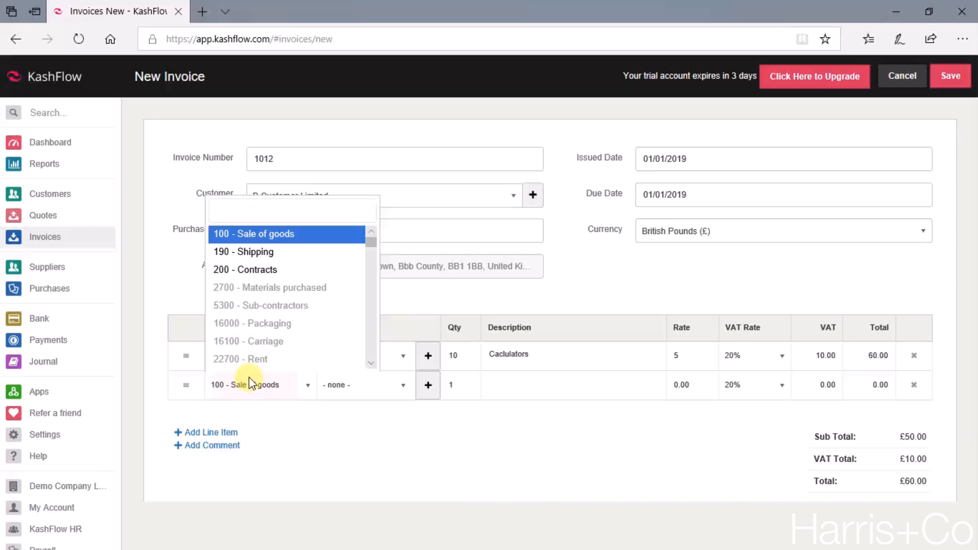
left_click(256, 253)
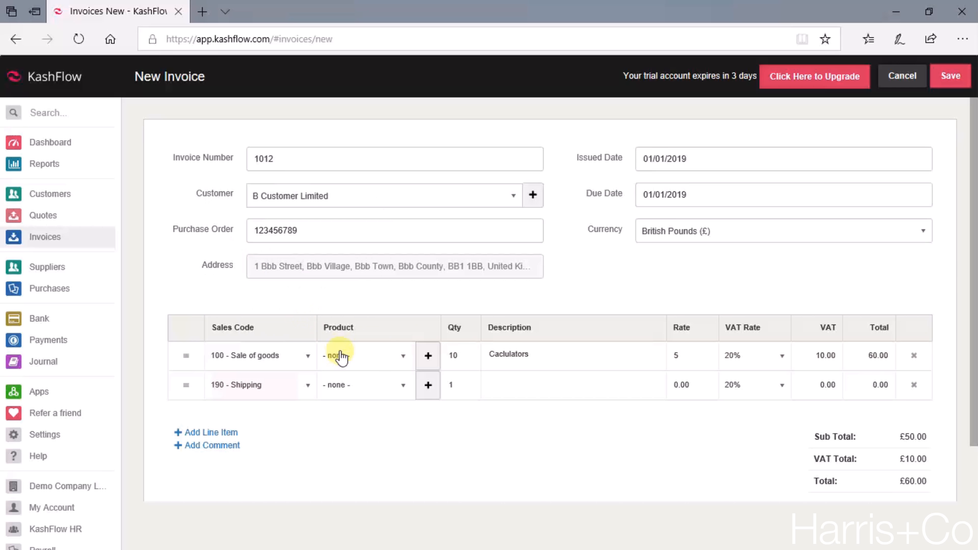
left_click(506, 388)
type("Standar")
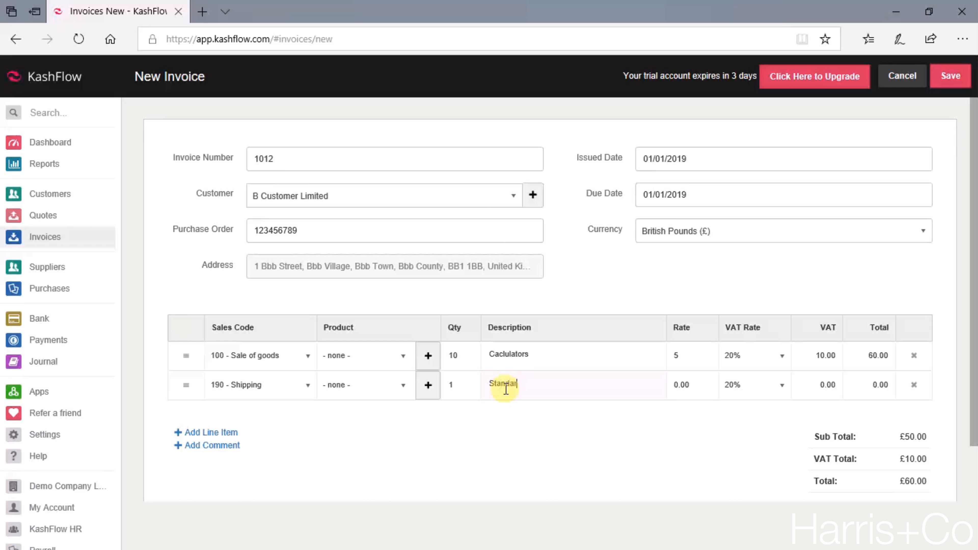
type("d Shipping")
key("Tab")
type("2.5")
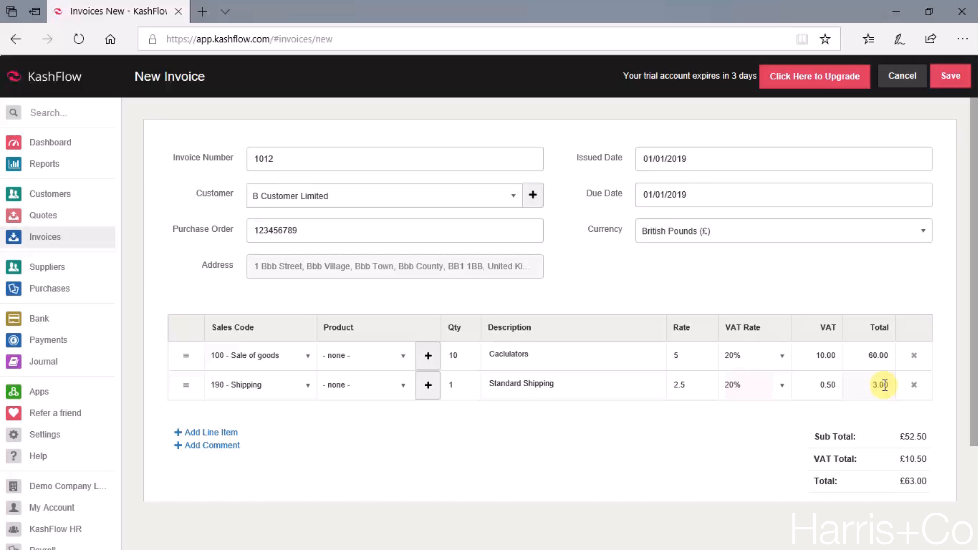
scroll(921, 429, "down", 2)
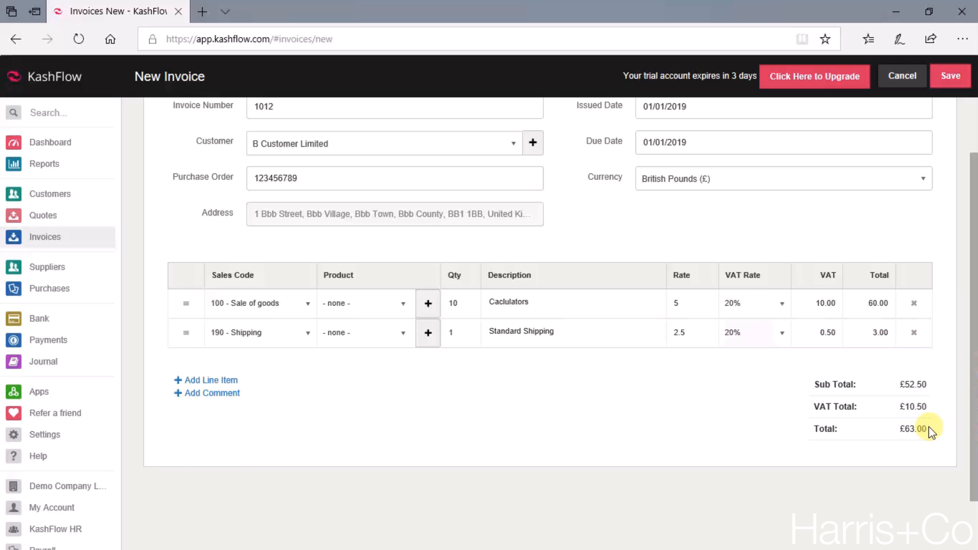
left_click(952, 79)
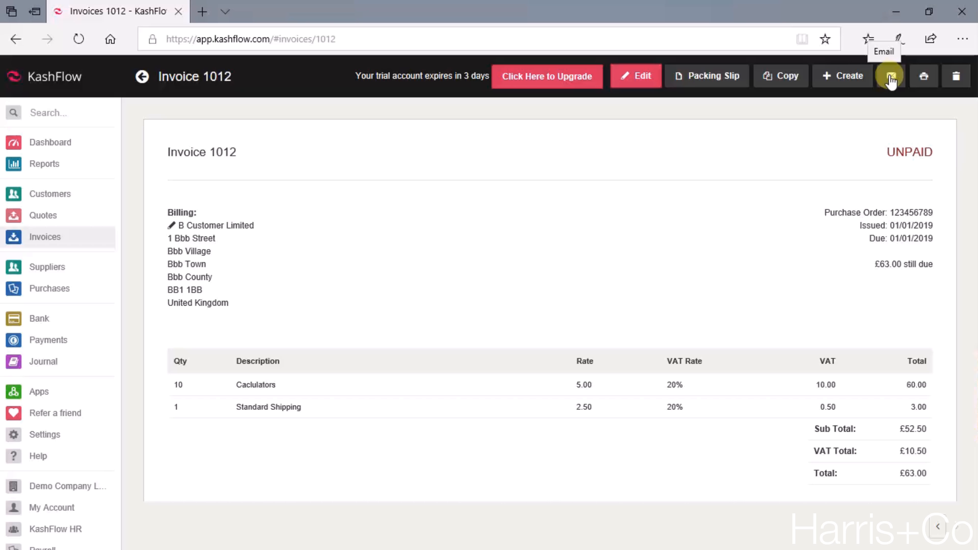
Email the saved invoice to the customer with the default email template and the attached PDF
scroll(867, 300, "down", 5)
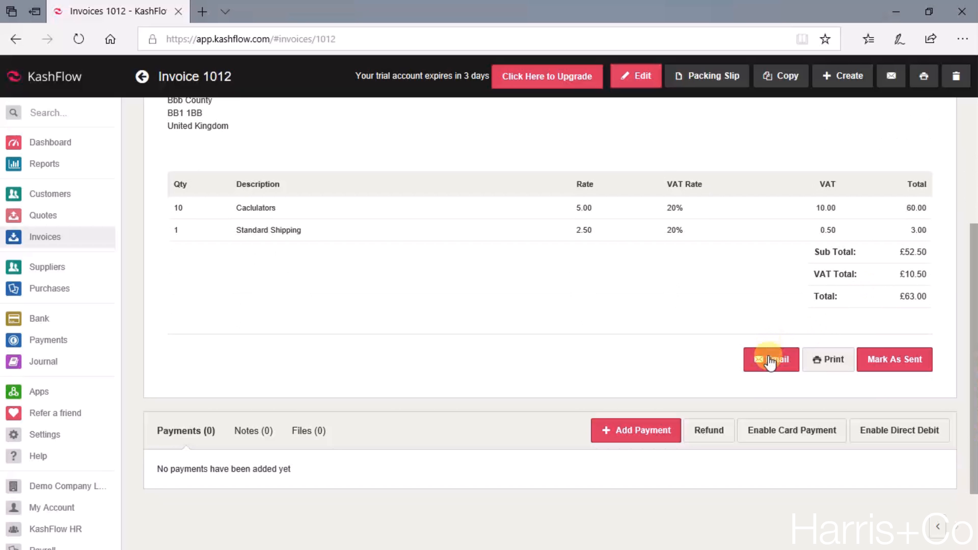
left_click(770, 362)
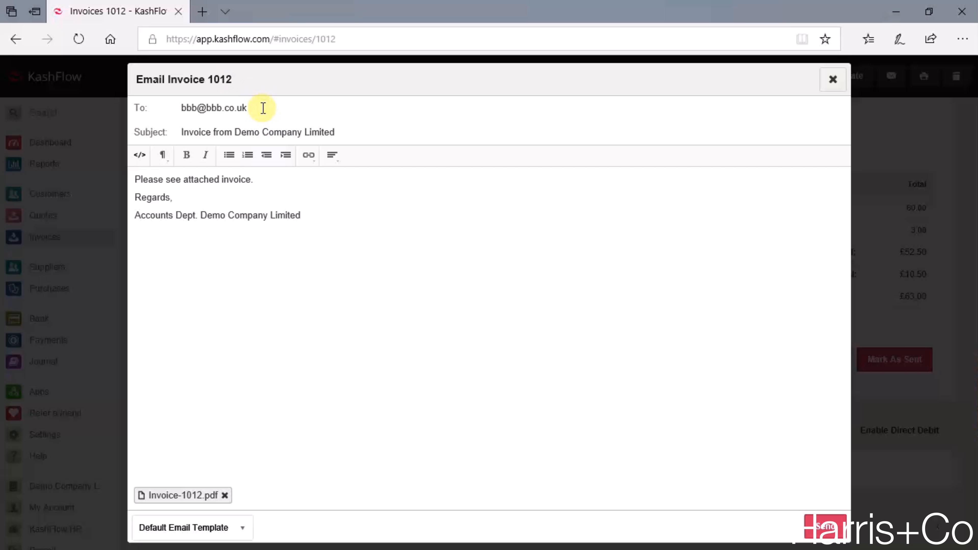
left_click_drag(317, 215, 120, 170)
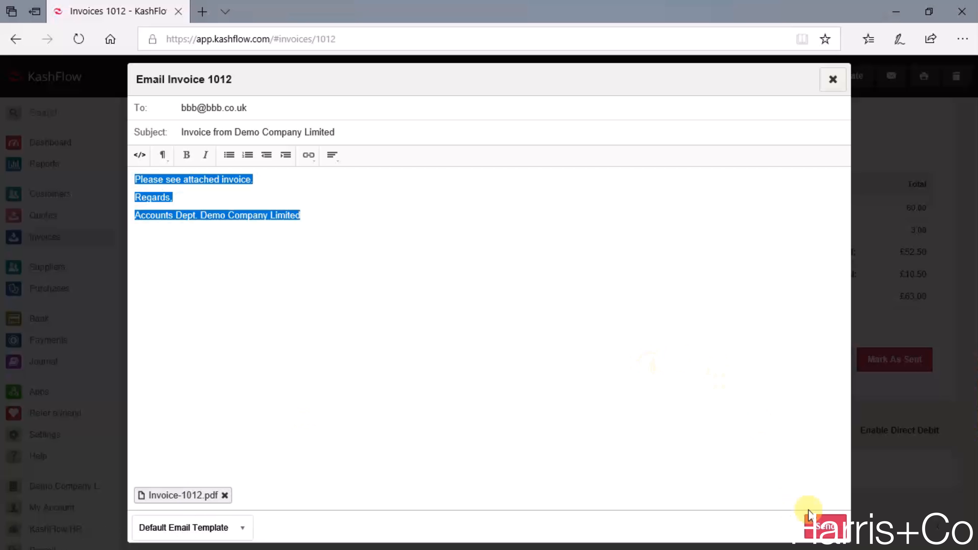
left_click(824, 528)
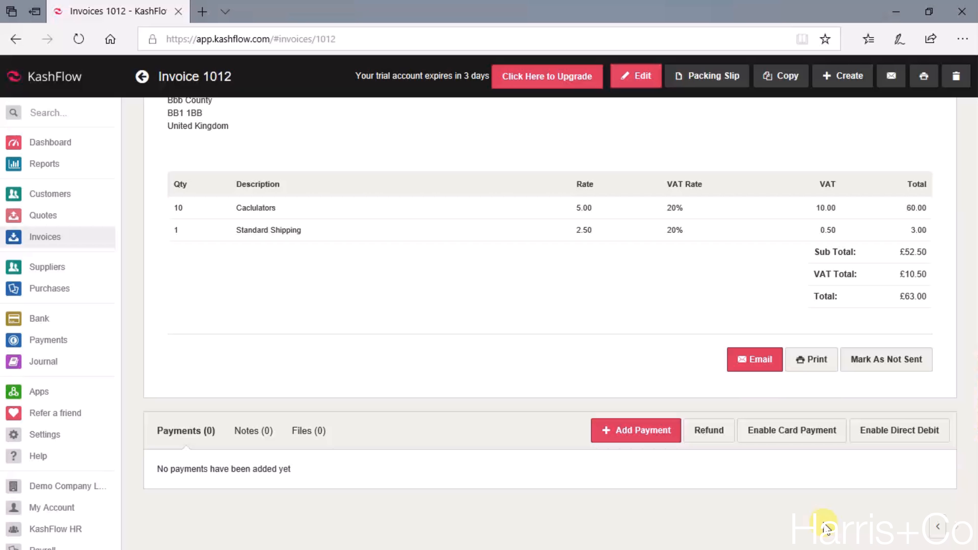
Open the printable version of the invoice and review its layout, line items, totals and payment details
left_click(815, 363)
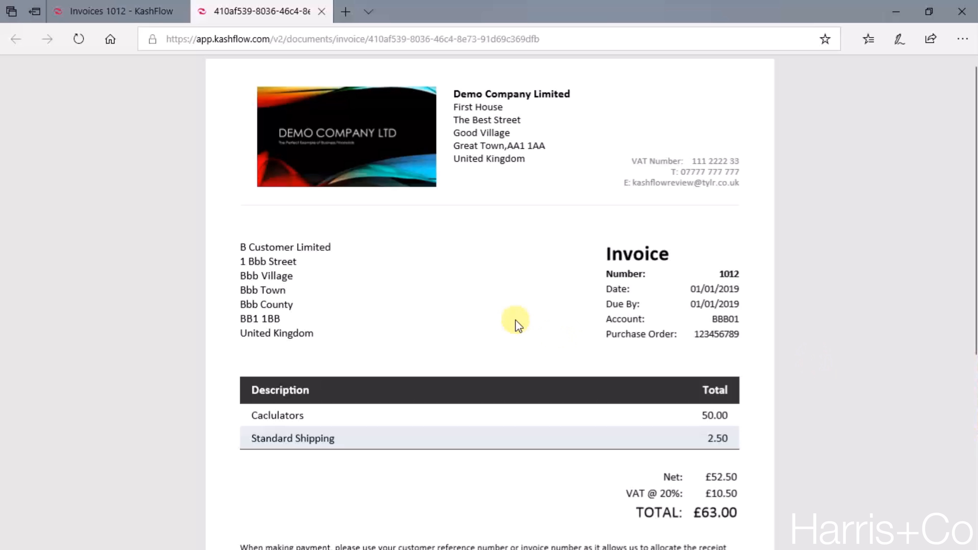
scroll(518, 326, "down", 6)
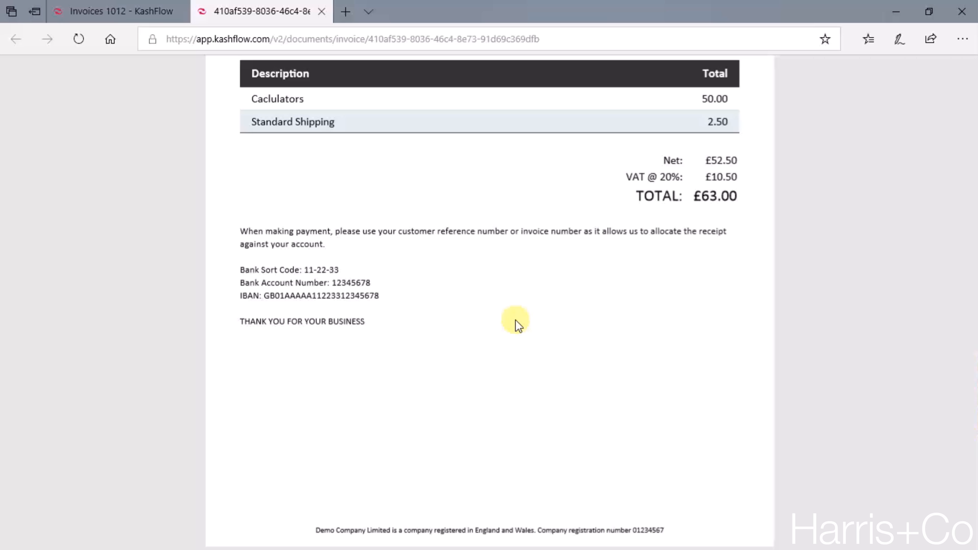
scroll(491, 238, "up", 5)
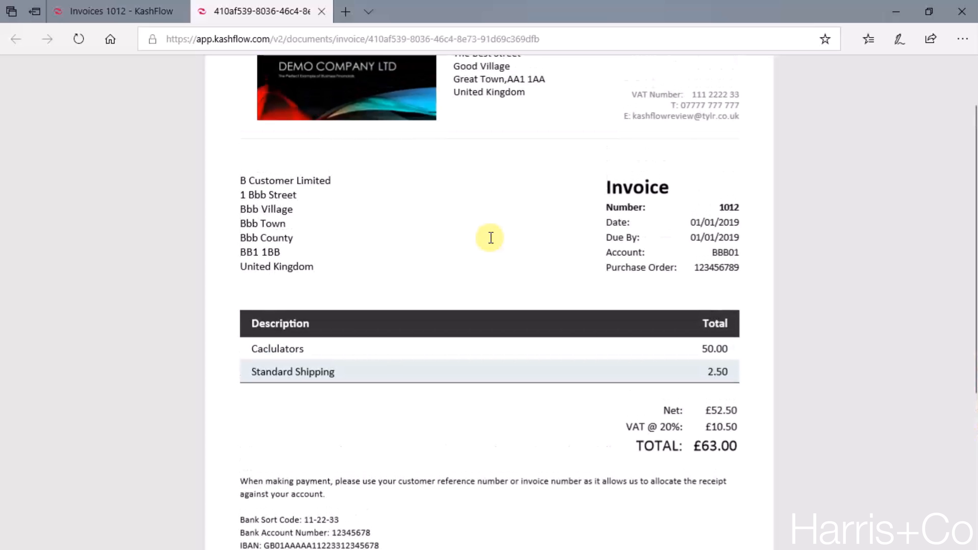